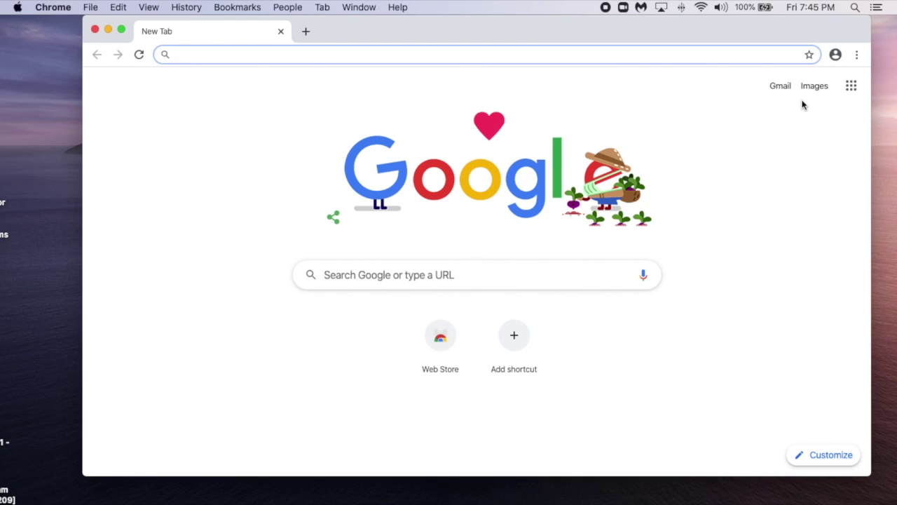
Check the signed-in Chrome profile, then go to the bit.ly/cleverpusd Clever login link.
left_click(836, 55)
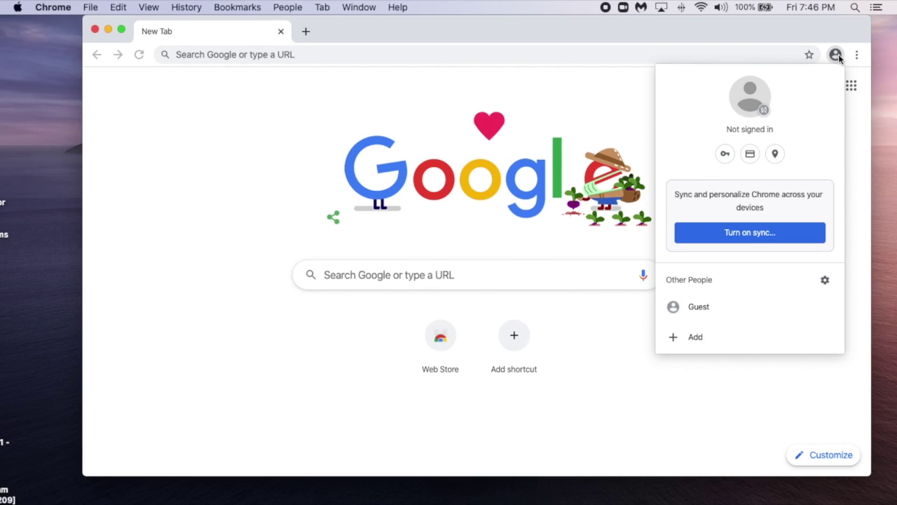
left_click(725, 51)
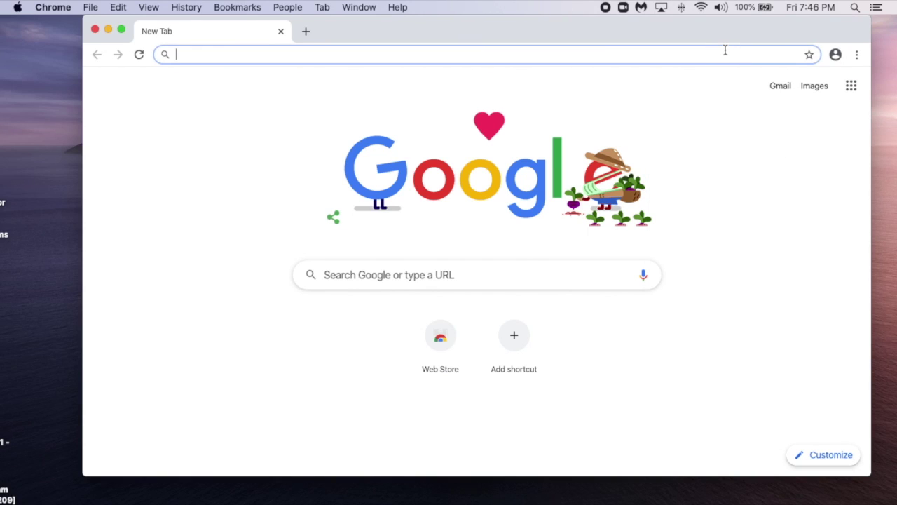
type("bit.")
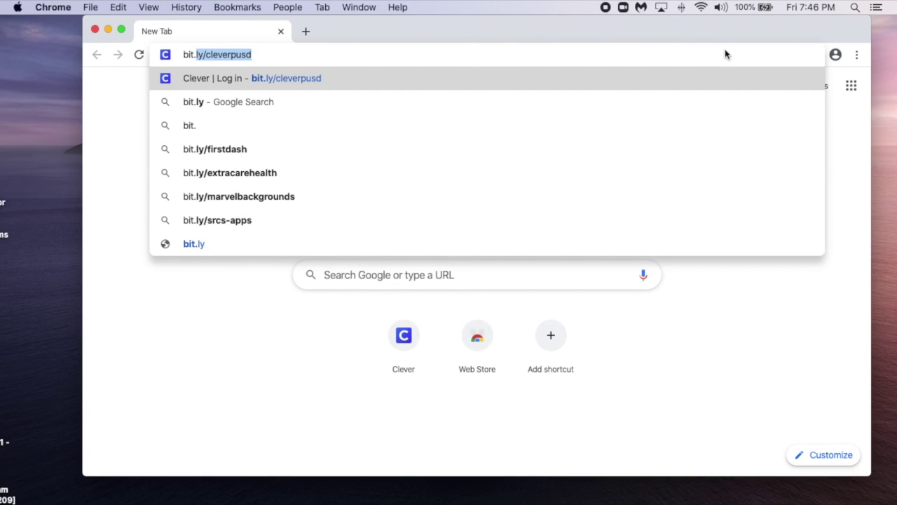
key("Return")
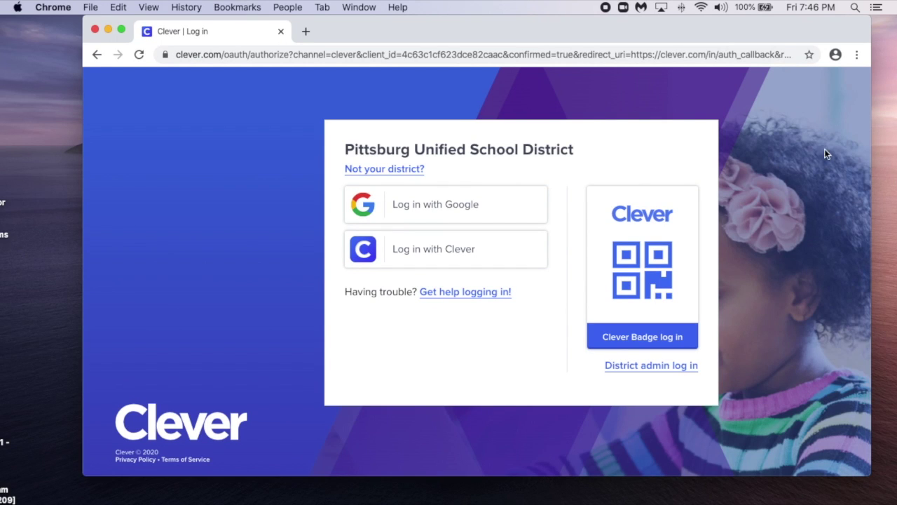
Log in with Clever using the student username and password, then open the Clever extension page.
left_click(503, 245)
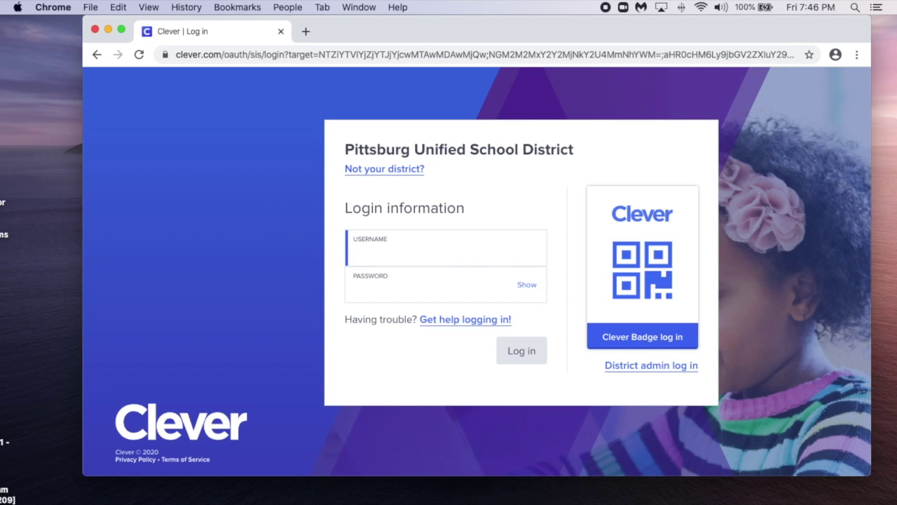
key("Tab")
type("••")
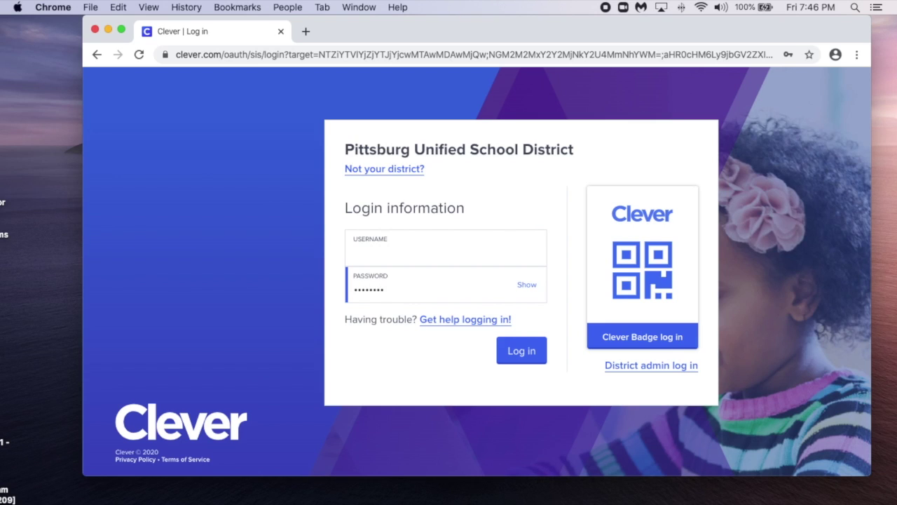
key("Return")
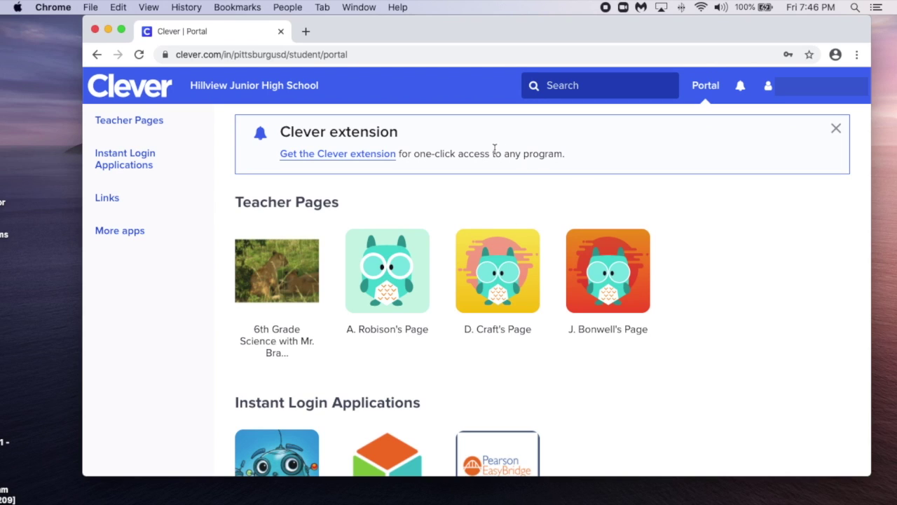
left_click(369, 156)
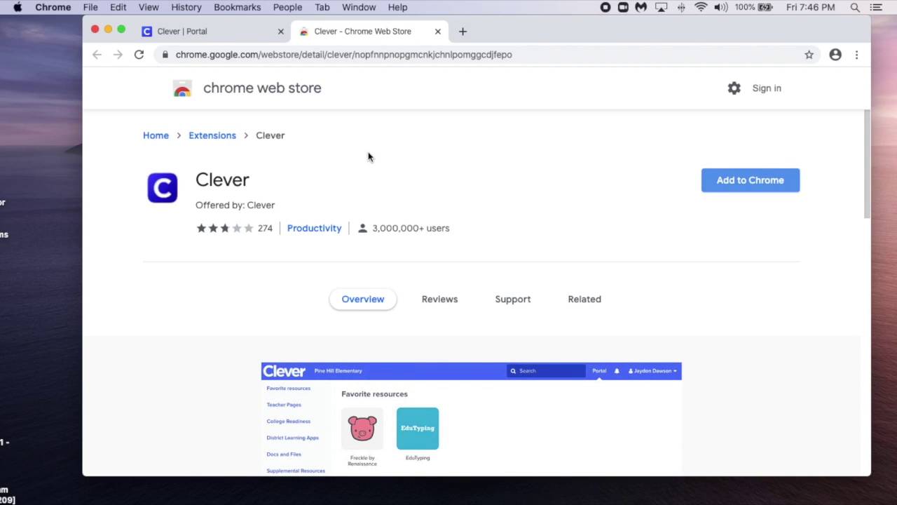
Add the Clever extension to Chrome and use it to open the Hillview Junior High portal.
left_click(731, 185)
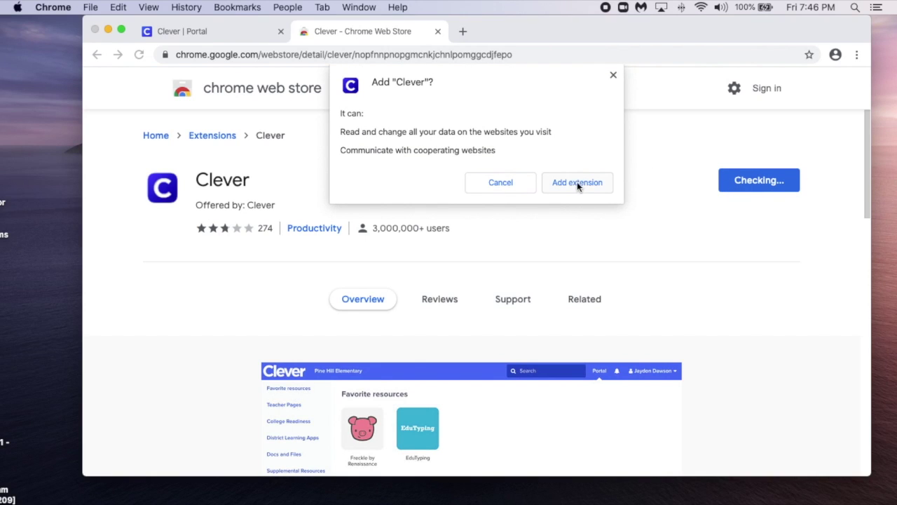
left_click(578, 180)
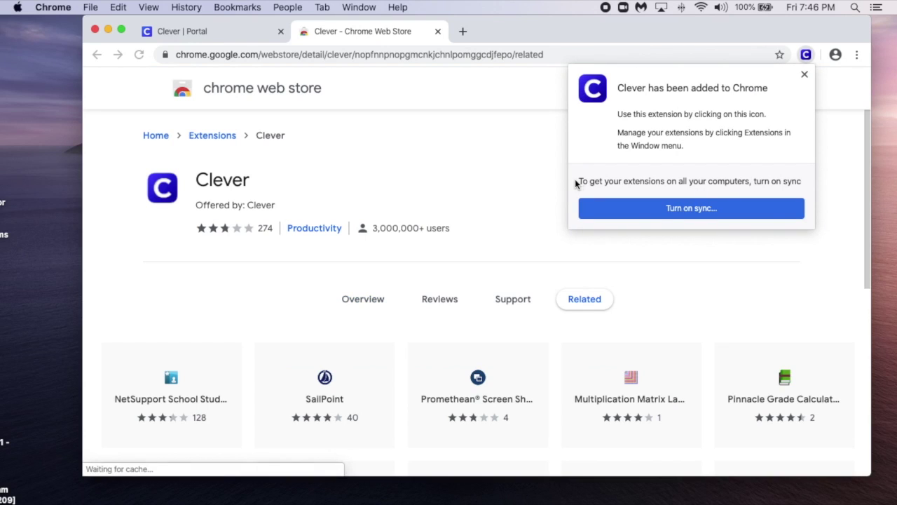
left_click(805, 63)
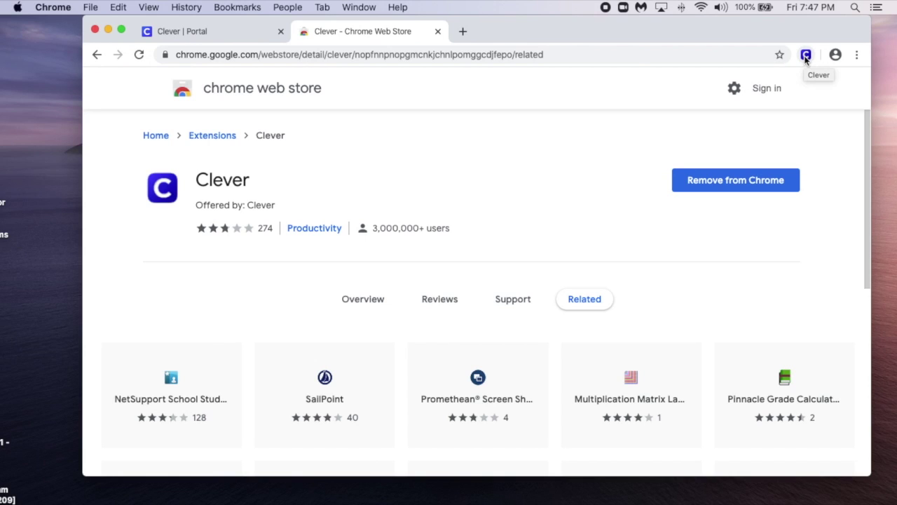
left_click(806, 56)
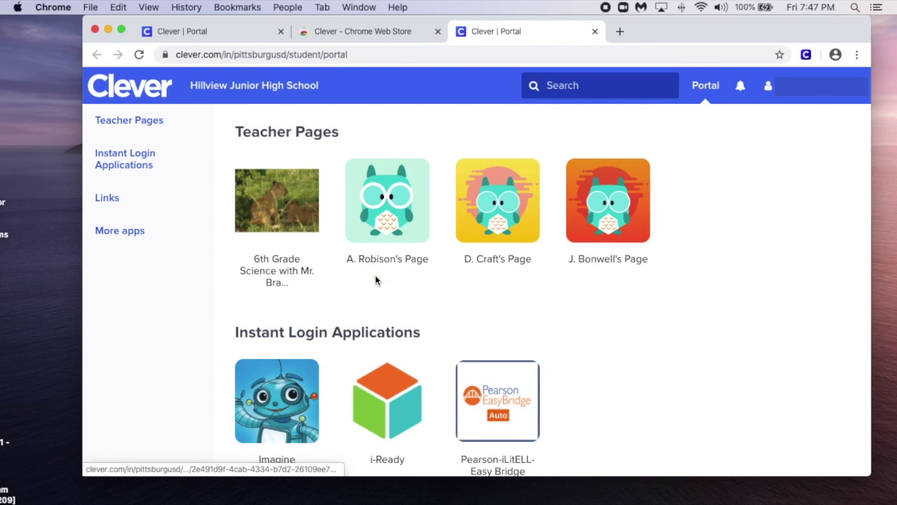
Scroll to the portal's Links and launch the Google Classroom tile.
scroll(358, 296, "down", 8)
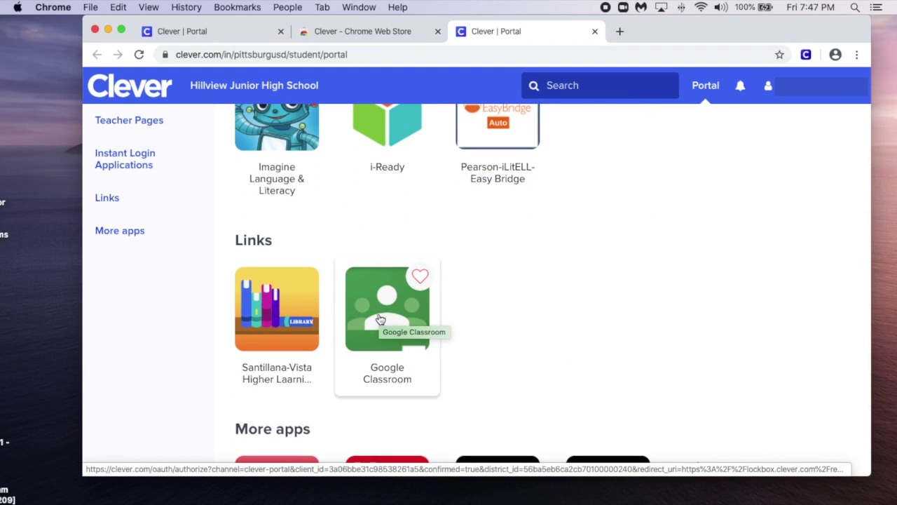
left_click(379, 319)
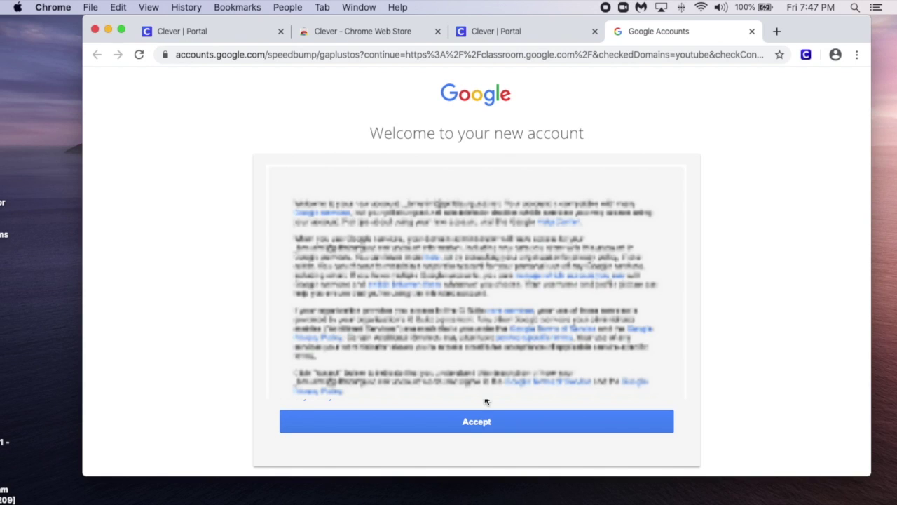
Accept the new Google account terms, continue past the Classroom welcome, and choose the student role.
scroll(486, 401, "down", 2)
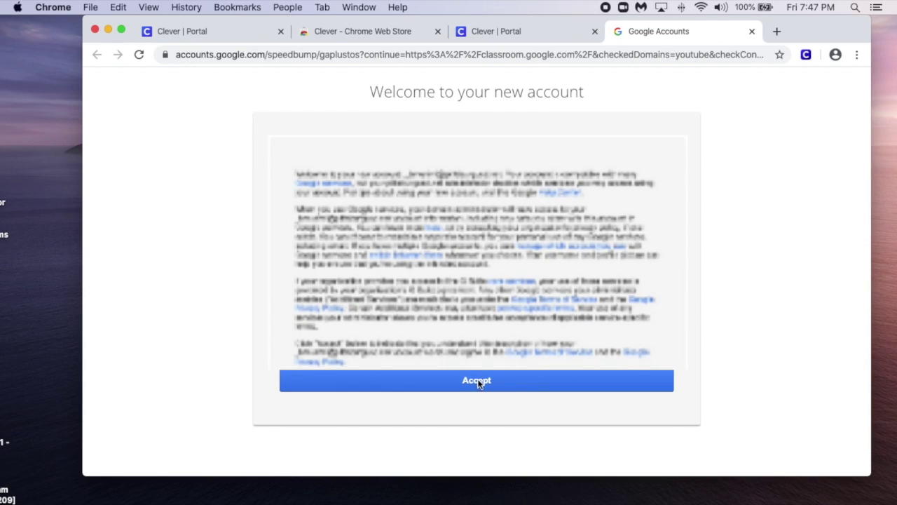
left_click(479, 383)
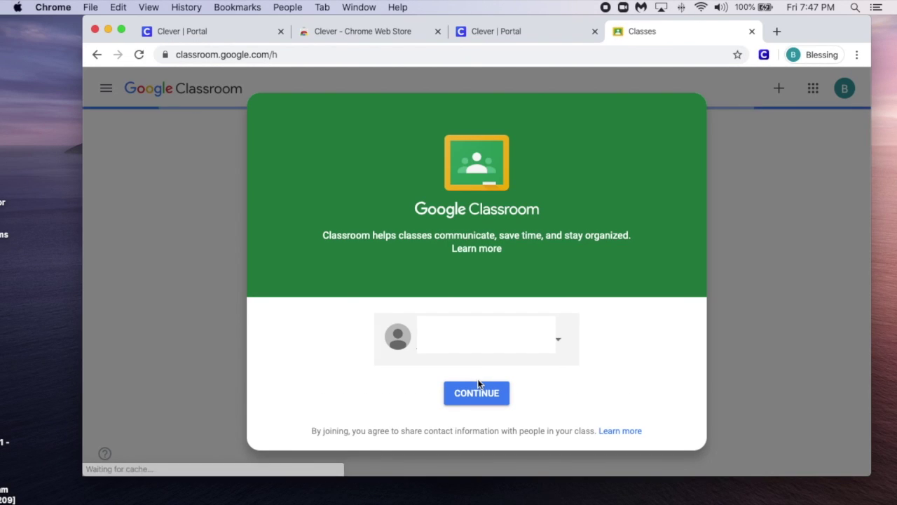
left_click(476, 395)
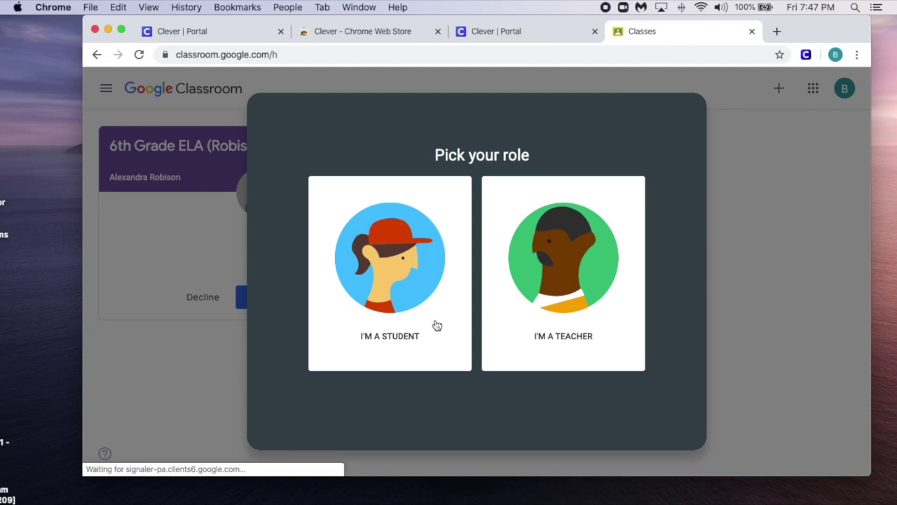
left_click(436, 325)
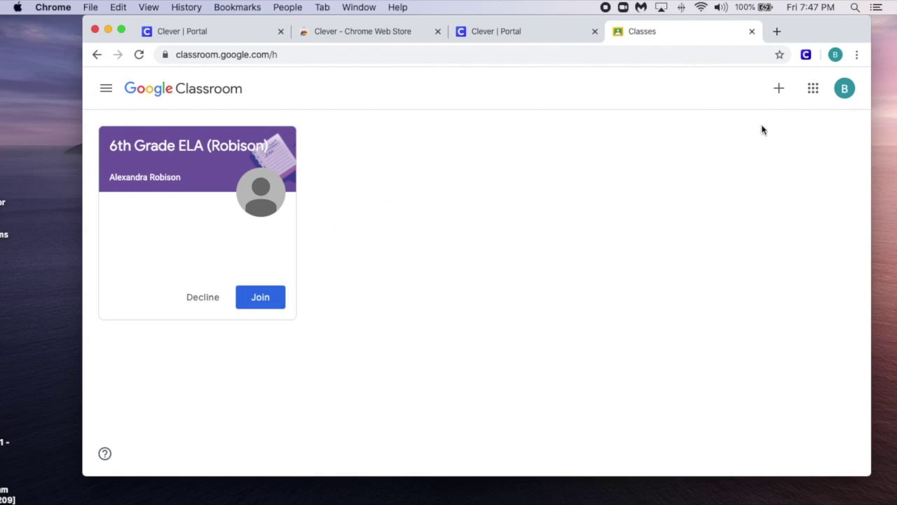
Join the Hillview Demo class by entering the teacher's class code.
left_click(780, 93)
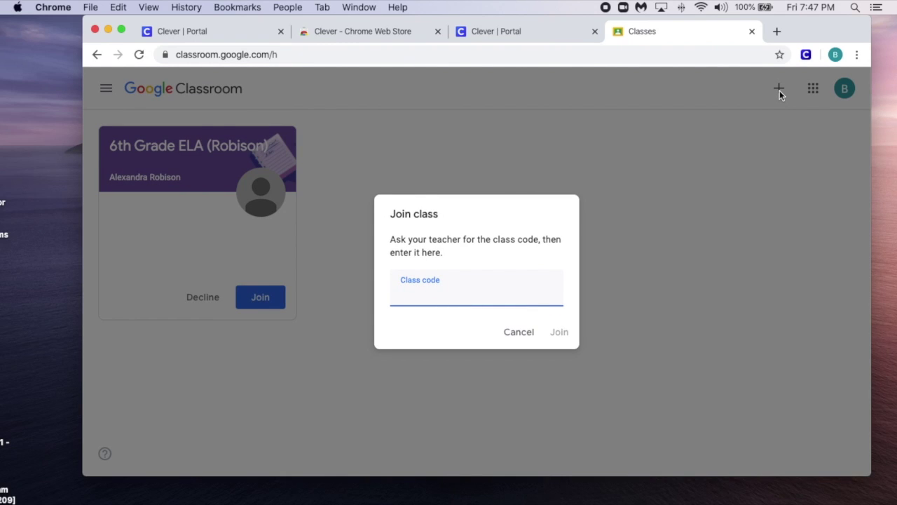
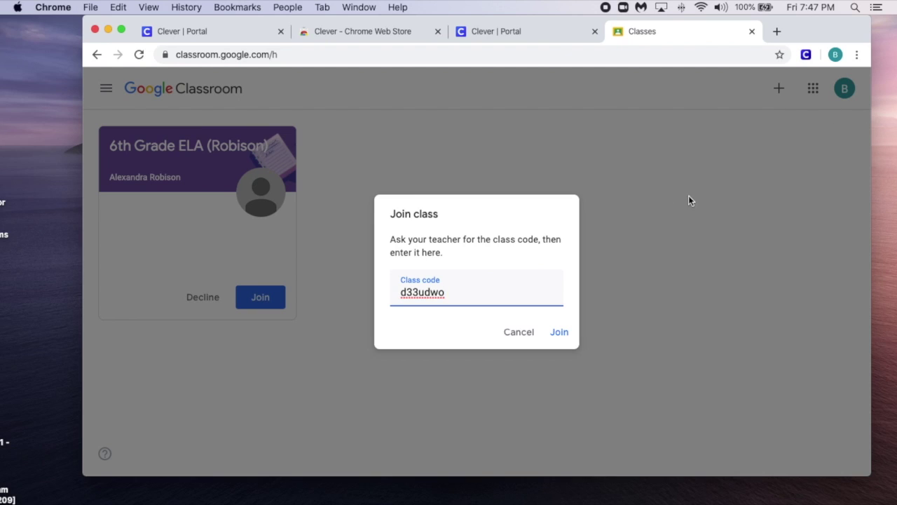
left_click(558, 334)
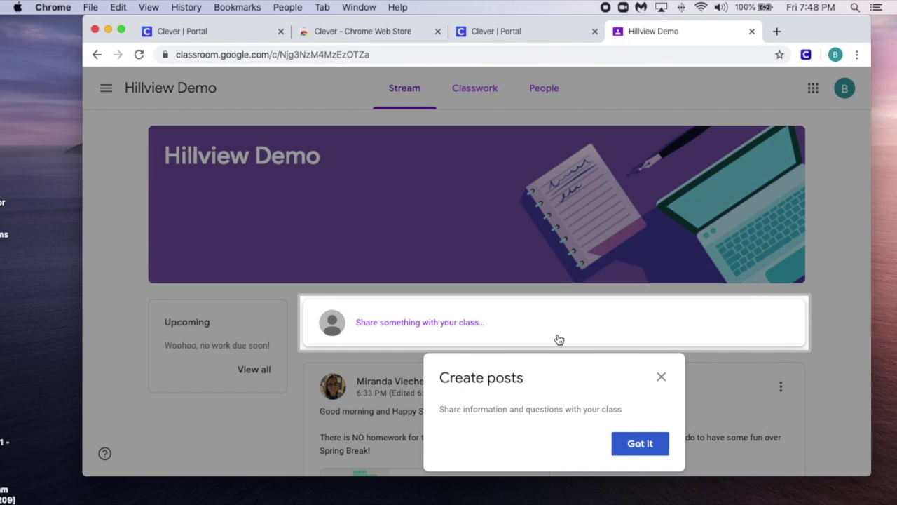
Dismiss the tips, browse the Hillview Demo Stream and Classwork, then return to Classes.
left_click(624, 441)
scroll(512, 396, "down", 3)
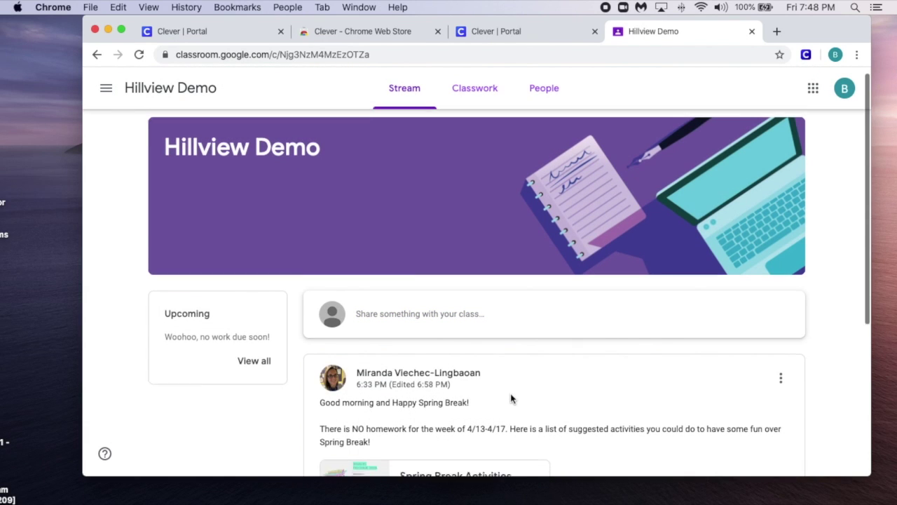
scroll(512, 399, "down", 3)
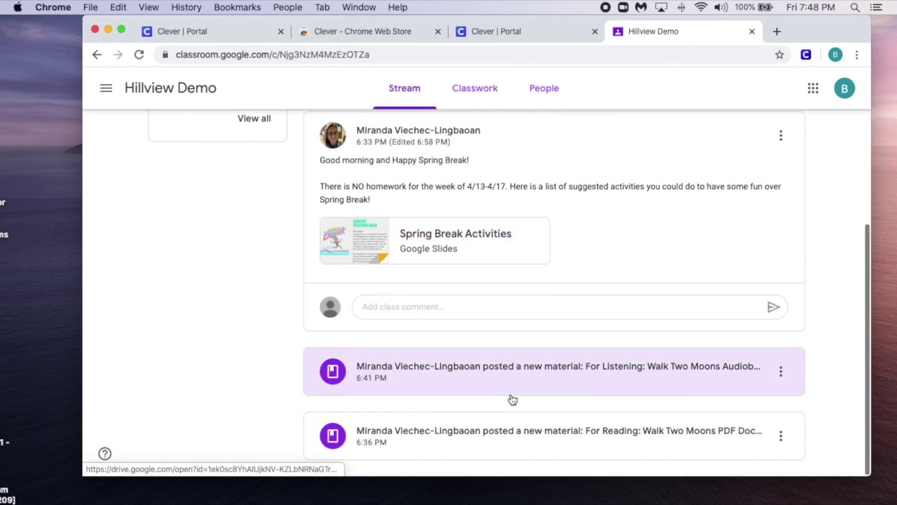
scroll(511, 399, "up", 5)
left_click(478, 93)
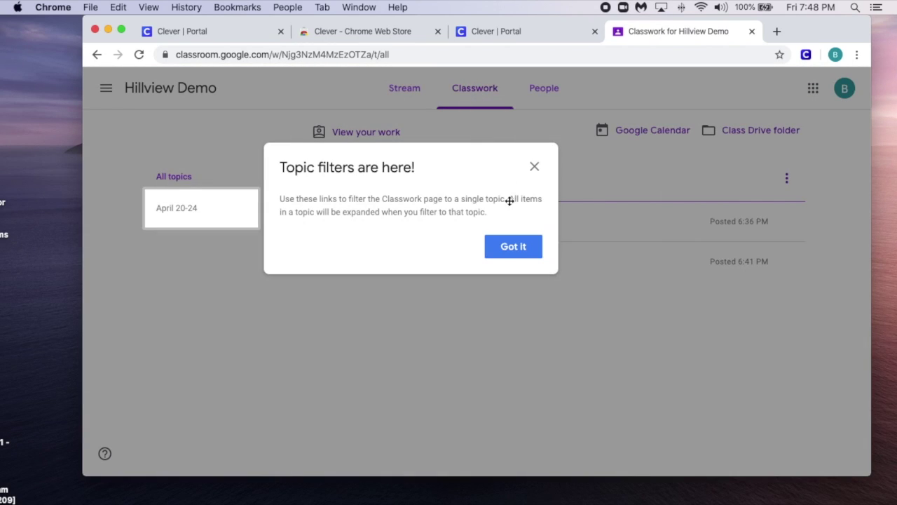
left_click(508, 255)
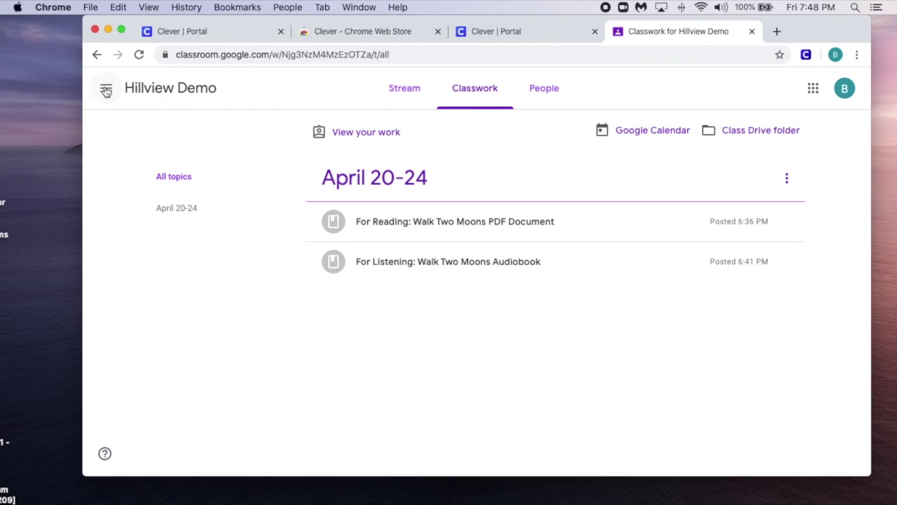
left_click(106, 91)
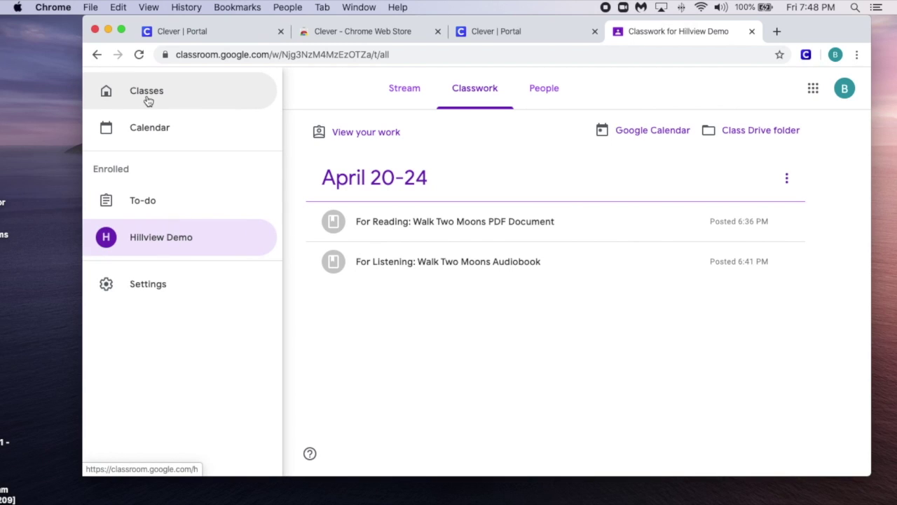
left_click(147, 98)
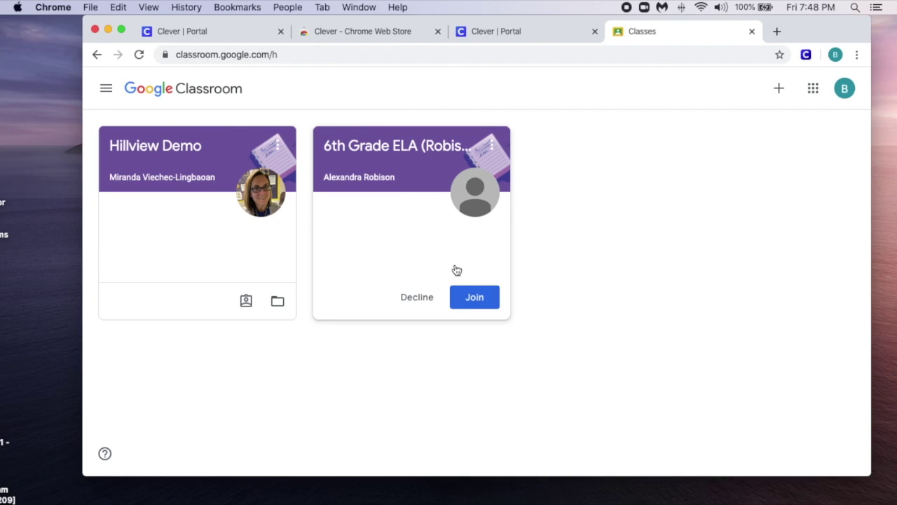
Accept the 6th Grade ELA (Robison) invitation and scroll through its Stream.
left_click(476, 300)
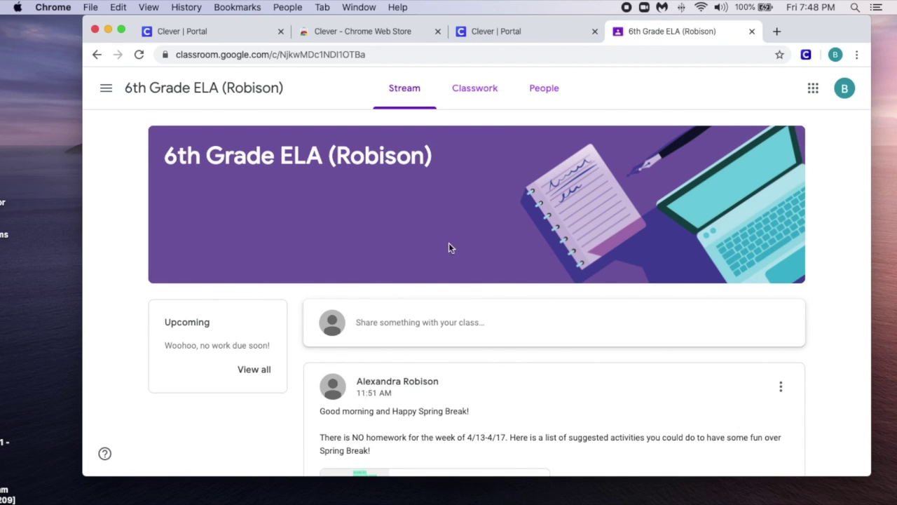
scroll(442, 245, "down", 5)
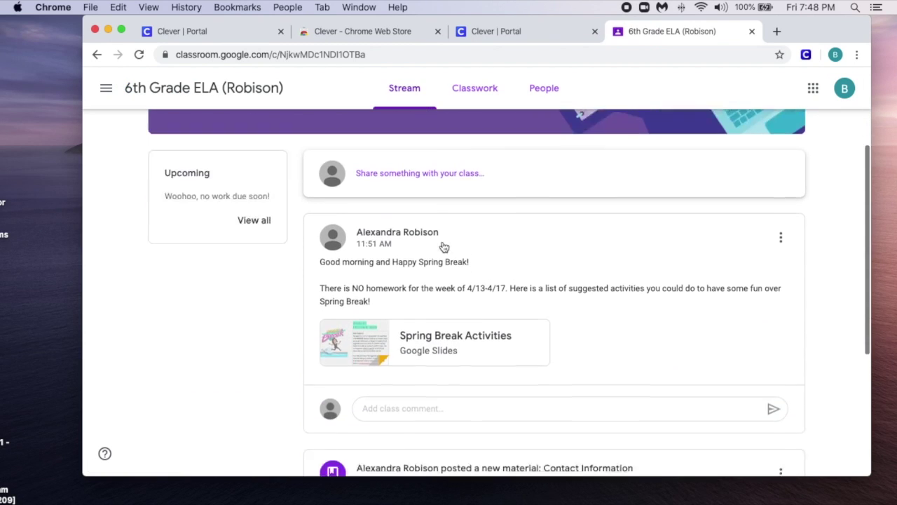
scroll(442, 245, "up", 5)
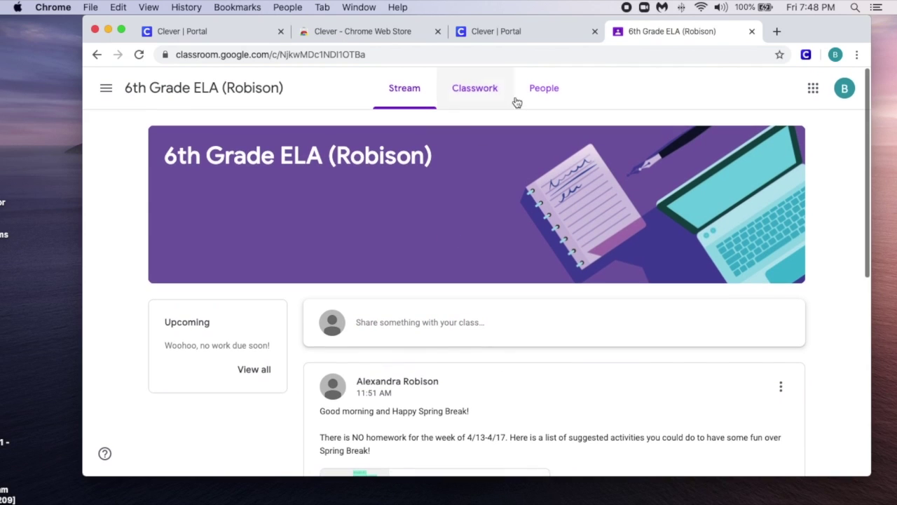
View the 6th Grade ELA Classwork, dismiss its tip, and return to the Classes page.
left_click(474, 86)
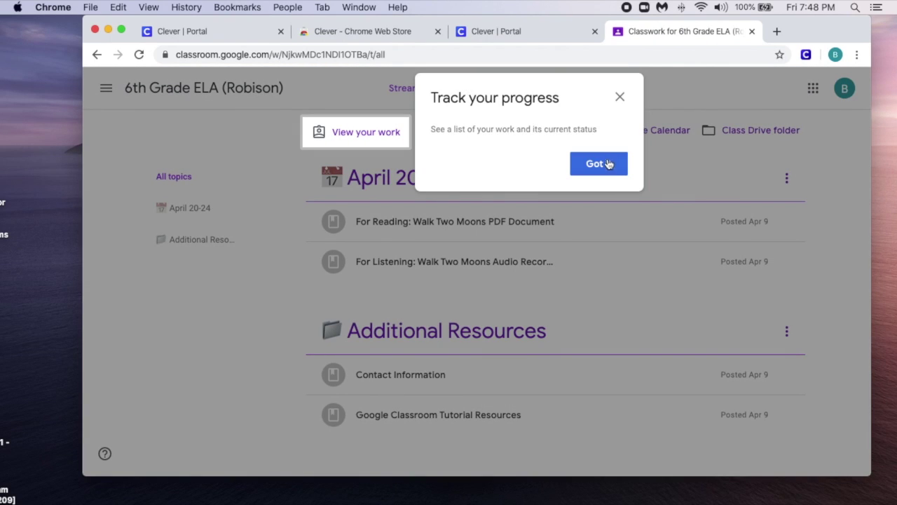
left_click(609, 171)
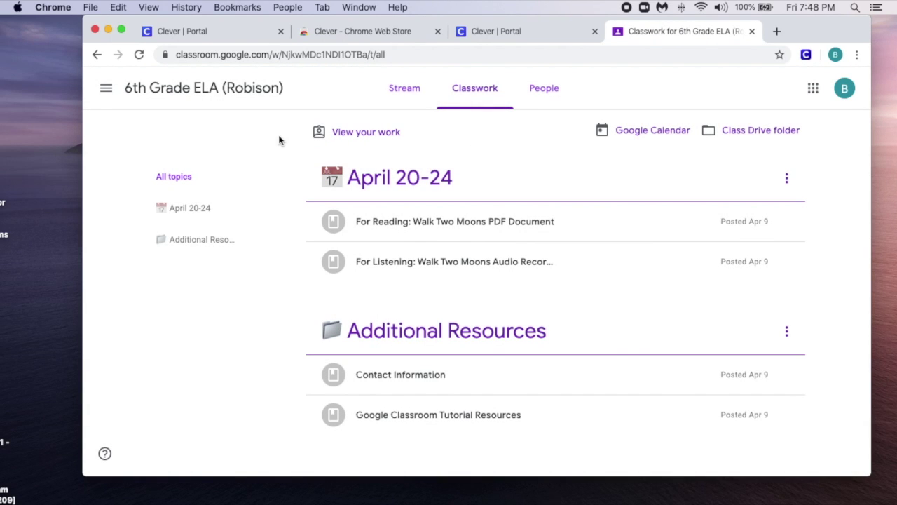
left_click(105, 91)
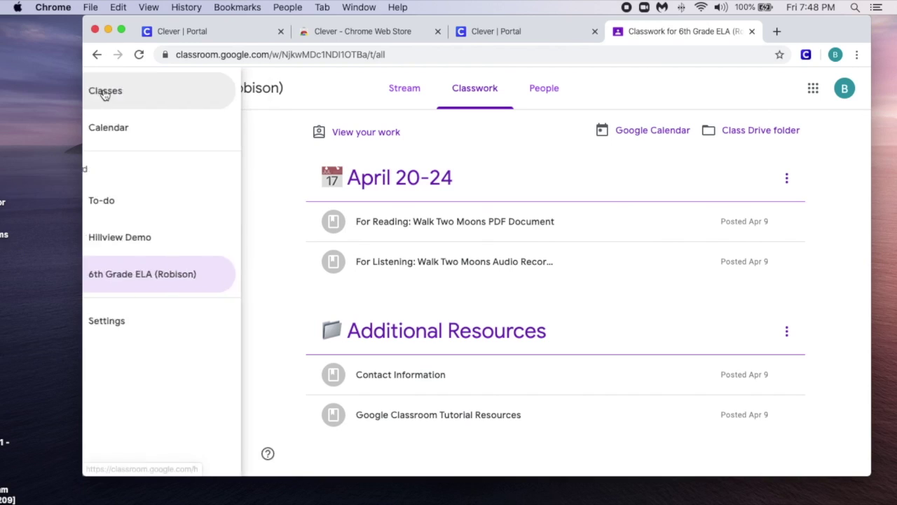
left_click(154, 97)
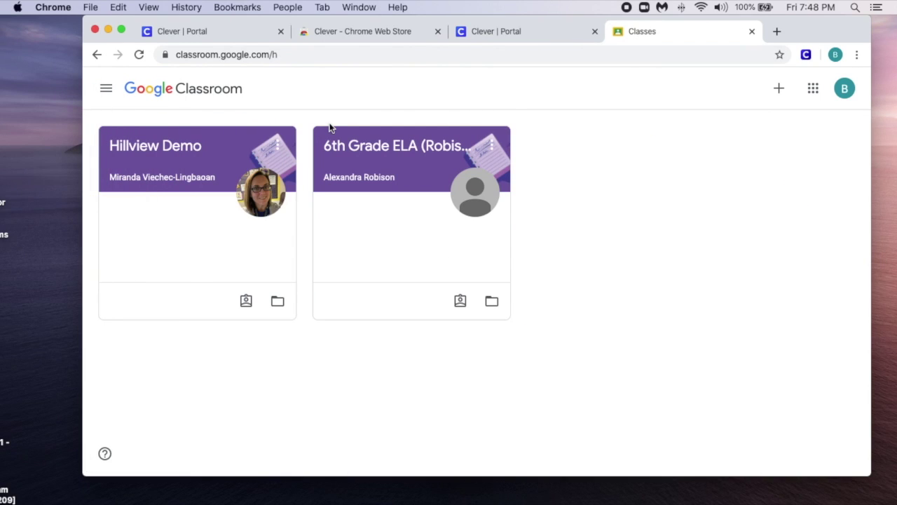